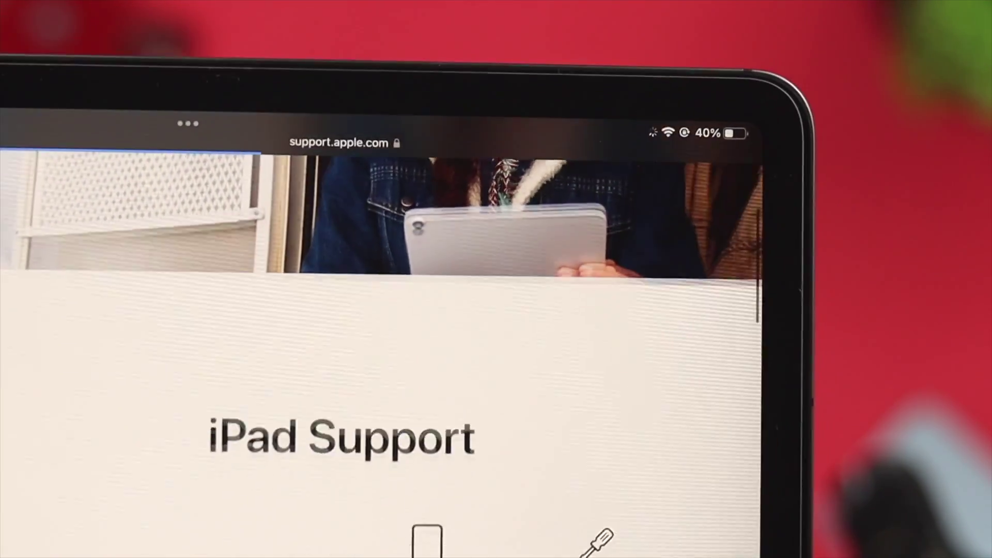
scroll(388, 348, down, 5)
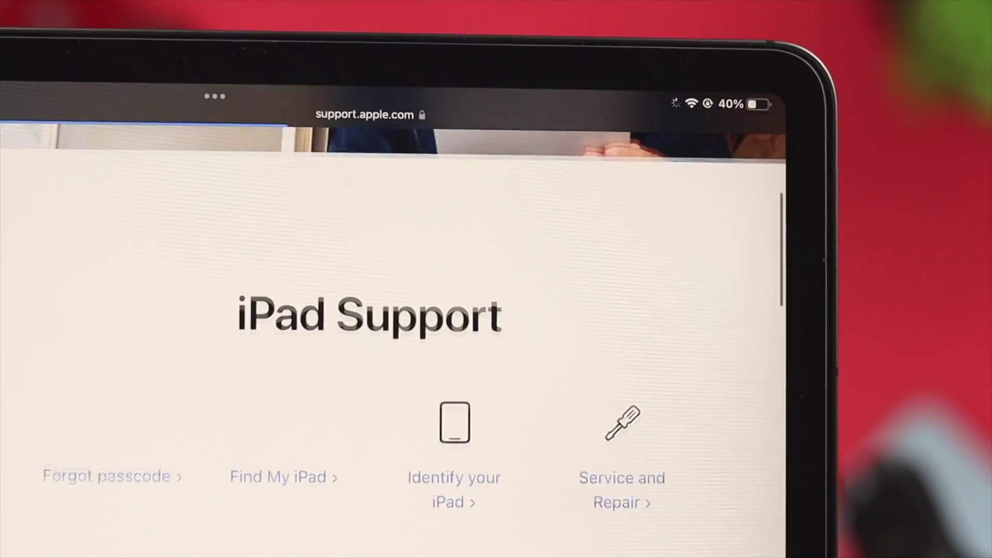